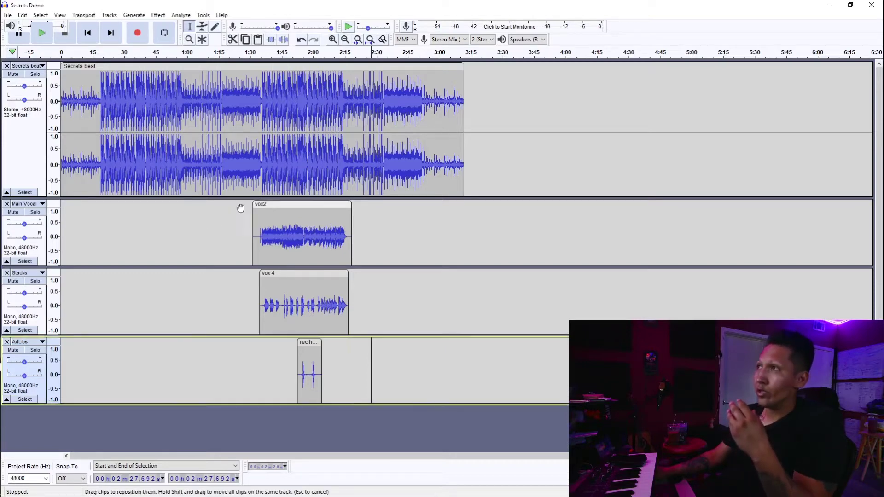
# Nudge the vox2 clip on Main Vocal, then play the song from about 1:34
pyautogui.moveTo(263, 205)
pyautogui.mouseDown()
pyautogui.moveTo(72, 214)
pyautogui.moveTo(263, 207)
pyautogui.mouseUp()
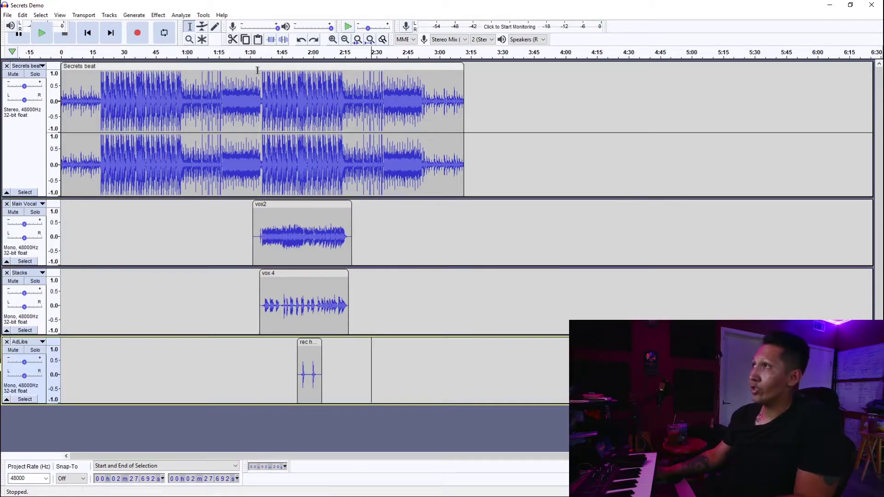
pyautogui.click(260, 138)
pyautogui.press('space')
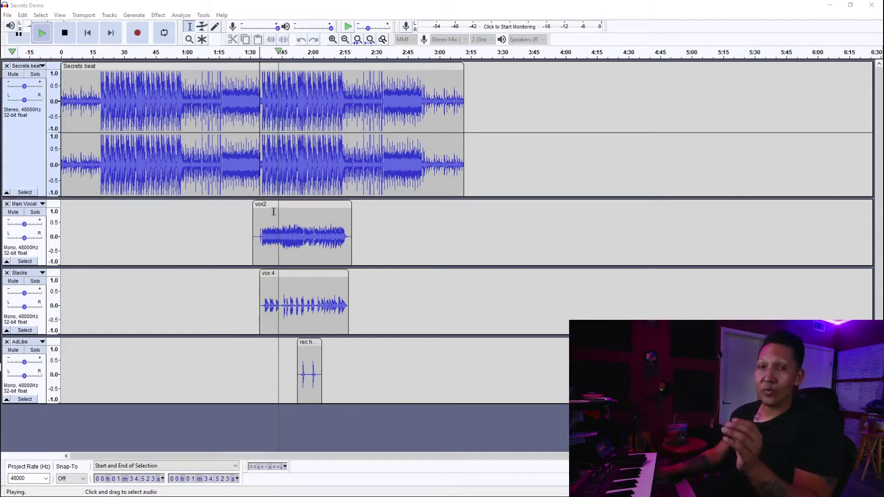
pyautogui.click(7, 15)
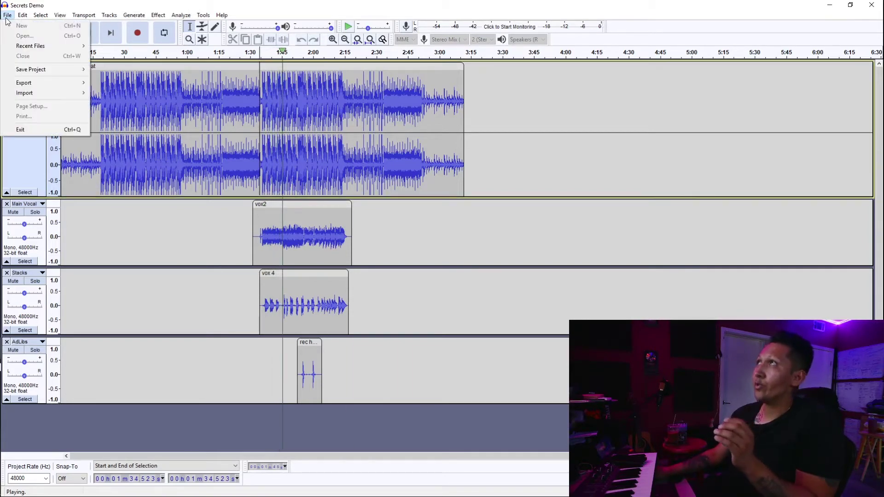
pyautogui.click(238, 123)
pyautogui.click(8, 15)
pyautogui.moveTo(40, 83)
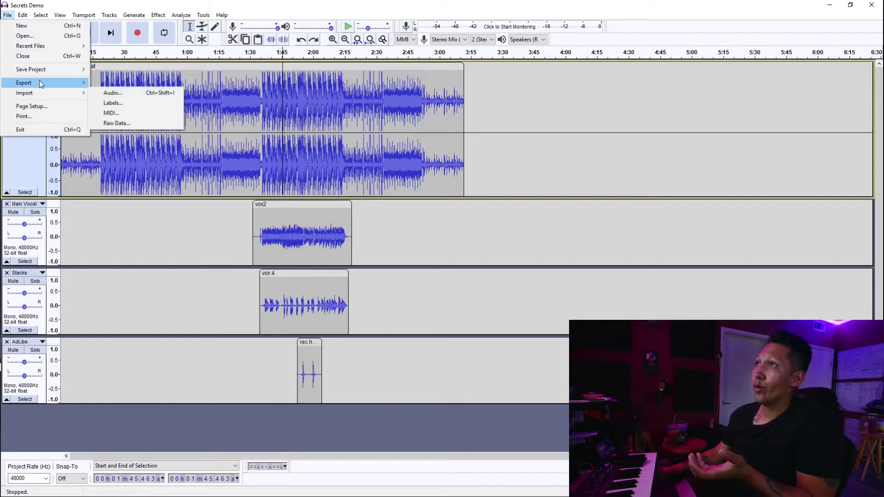
pyautogui.click(148, 206)
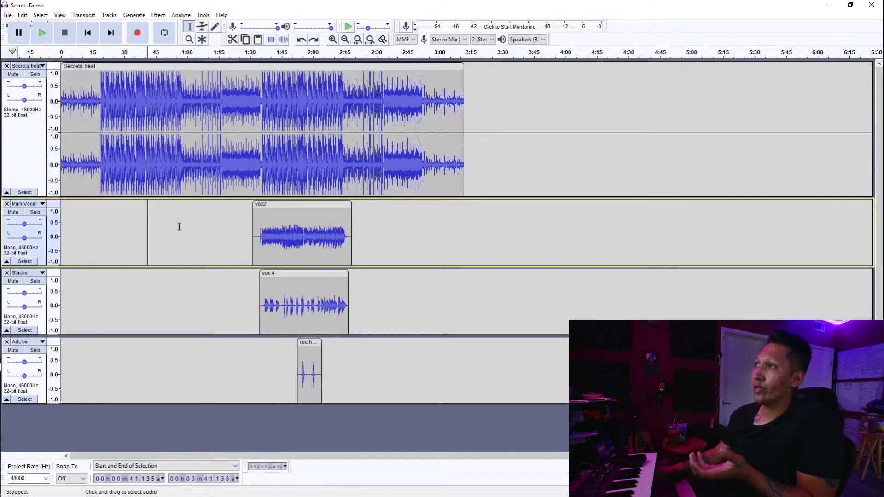
pyautogui.moveTo(277, 205); pyautogui.dragTo(141, 207)
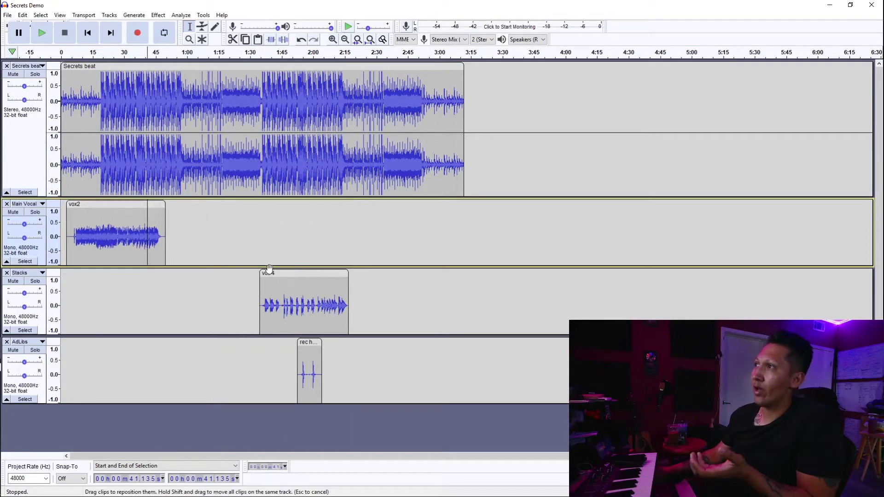
pyautogui.moveTo(268, 272); pyautogui.dragTo(68, 264)
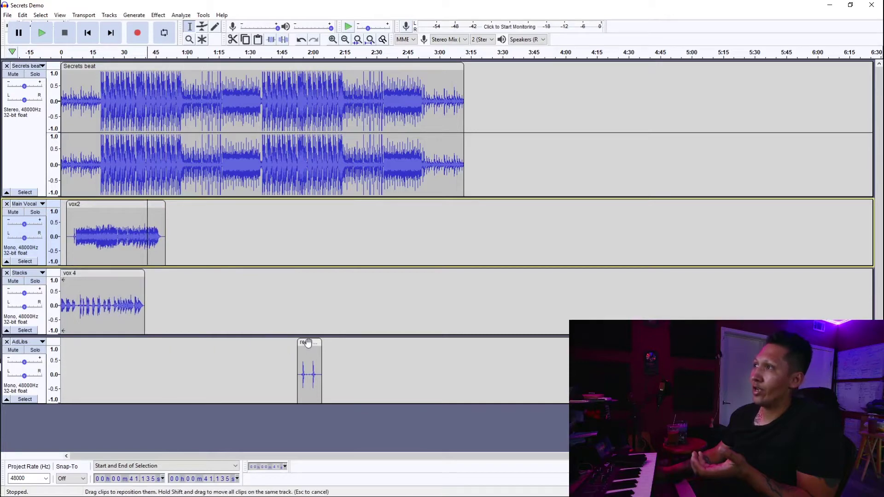
pyautogui.moveTo(307, 342); pyautogui.dragTo(77, 342)
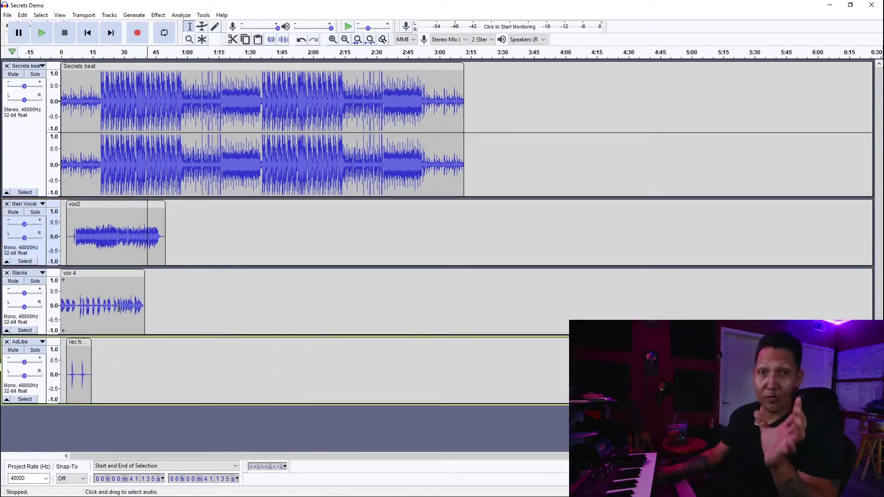
pyautogui.hotkey('ctrl', 'z')
pyautogui.hotkey('ctrl', 'z')
pyautogui.hotkey('ctrl', 'z')
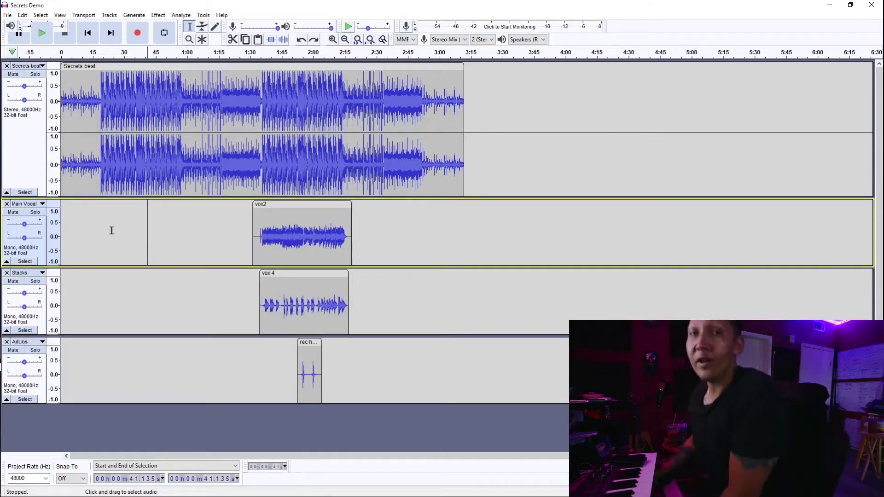
pyautogui.click(113, 212)
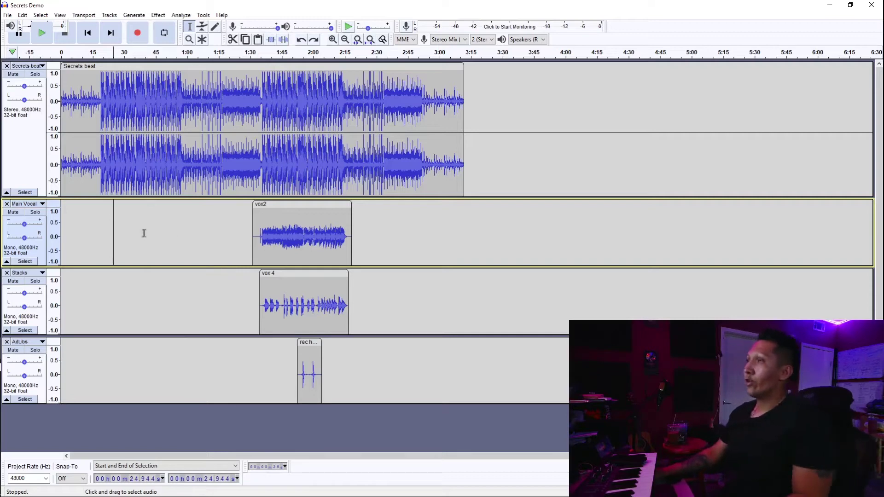
# Select 0–31 s across Main Vocal, Stacks and AdLibs and generate silence over it
pyautogui.moveTo(97, 213); pyautogui.dragTo(55, 375)
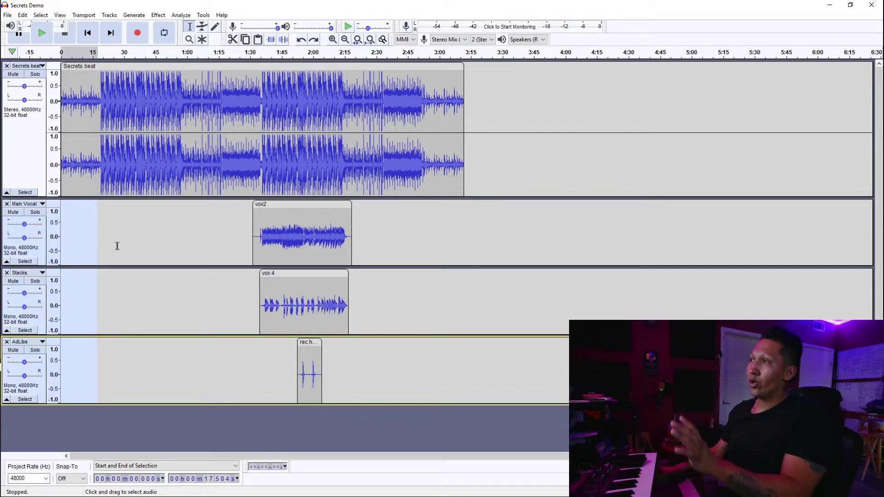
pyautogui.moveTo(127, 245); pyautogui.dragTo(53, 346)
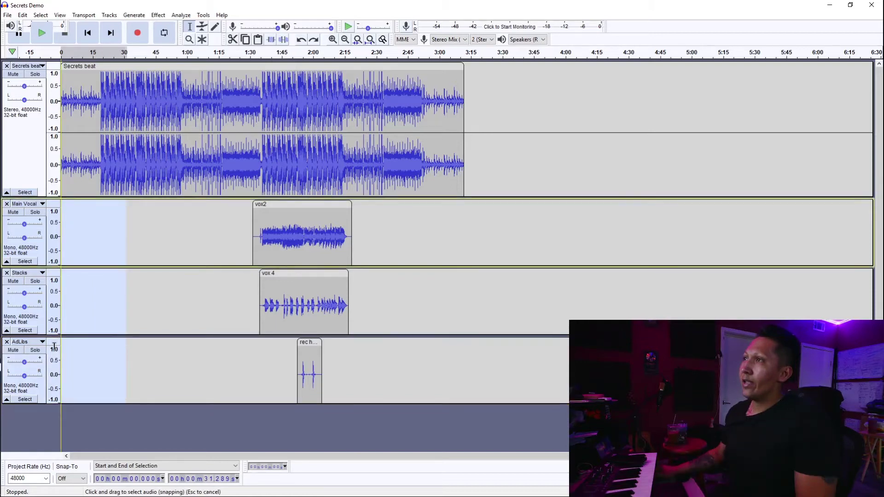
pyautogui.click(136, 16)
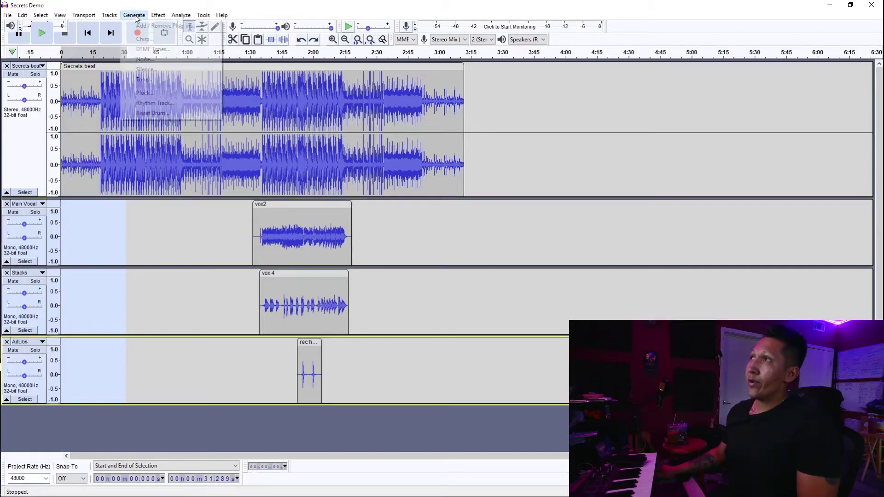
pyautogui.click(144, 69)
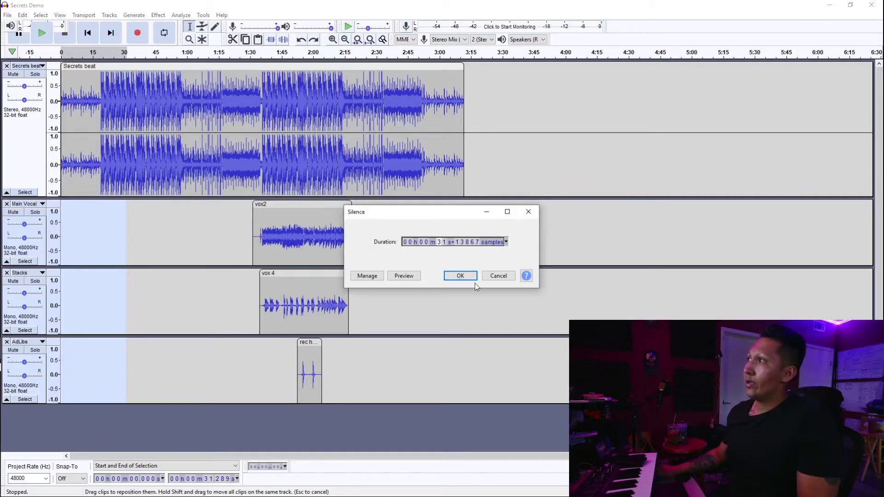
pyautogui.click(459, 275)
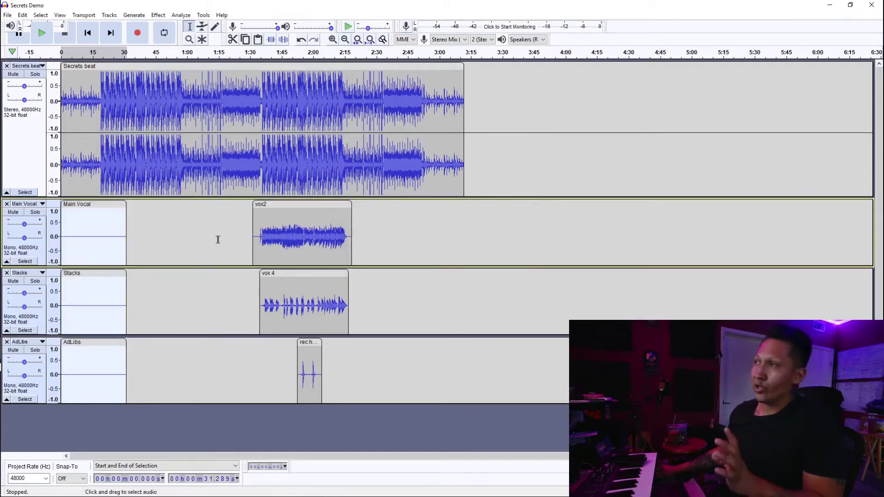
# Join the clips from 0 to about 2:33 on each vocal track into one clip
pyautogui.click(183, 236)
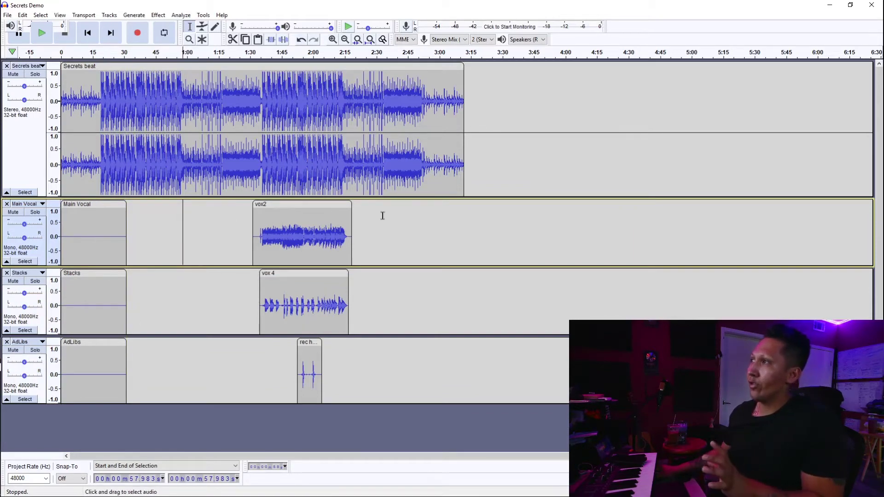
pyautogui.moveTo(383, 215); pyautogui.dragTo(60, 369)
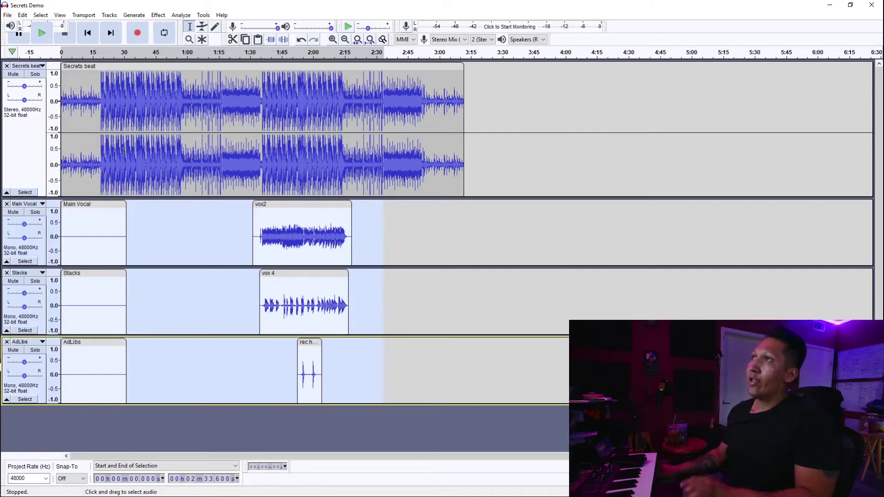
pyautogui.click(21, 15)
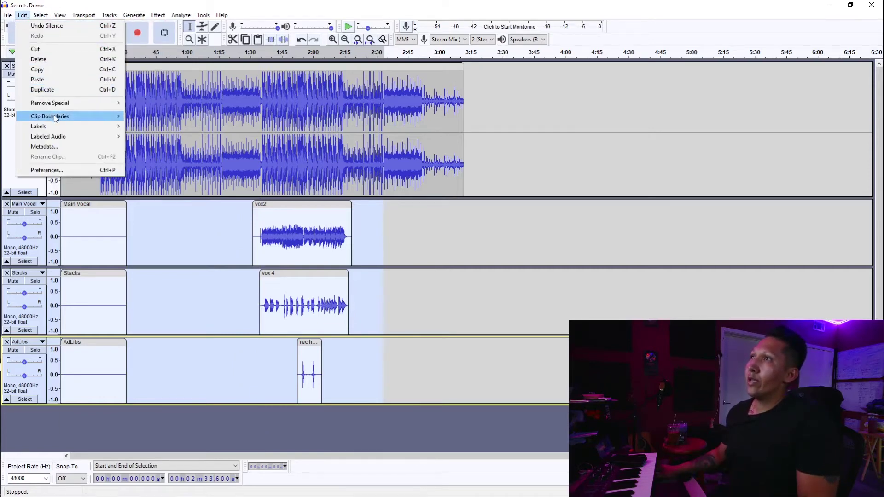
pyautogui.moveTo(56, 118)
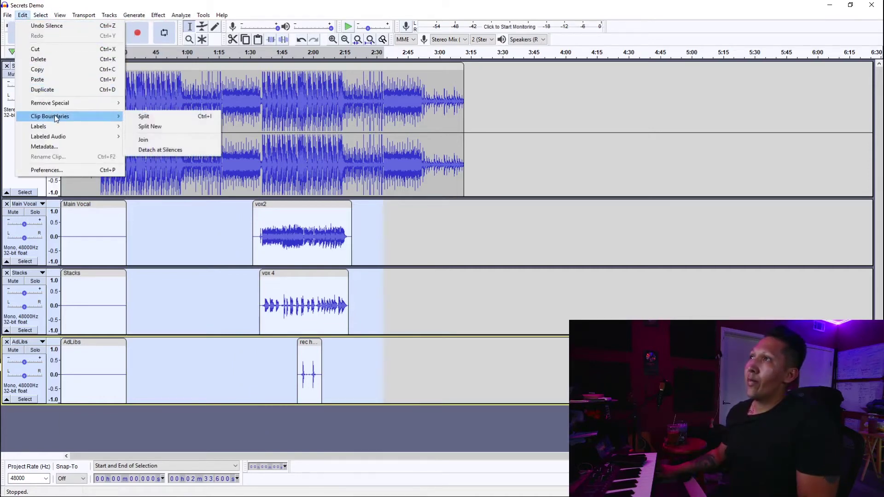
pyautogui.click(165, 141)
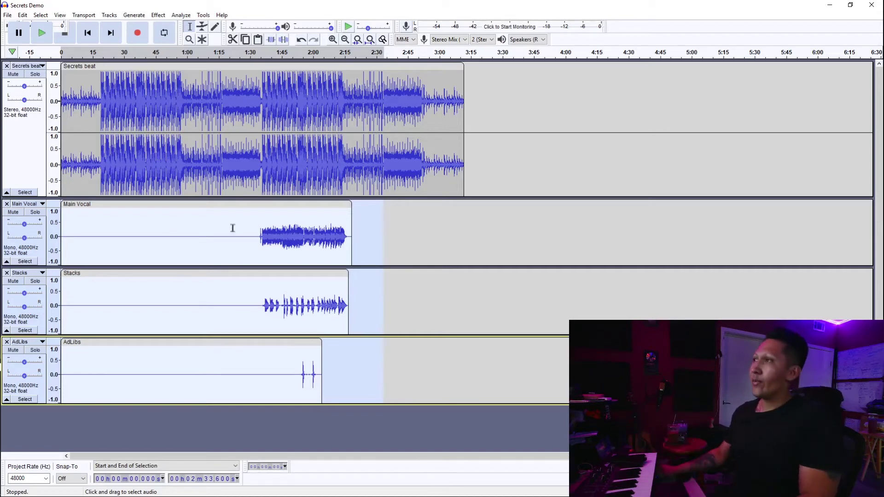
# Play briefly from 1:44 in the beat track to check the joined vocals
pyautogui.click(358, 219)
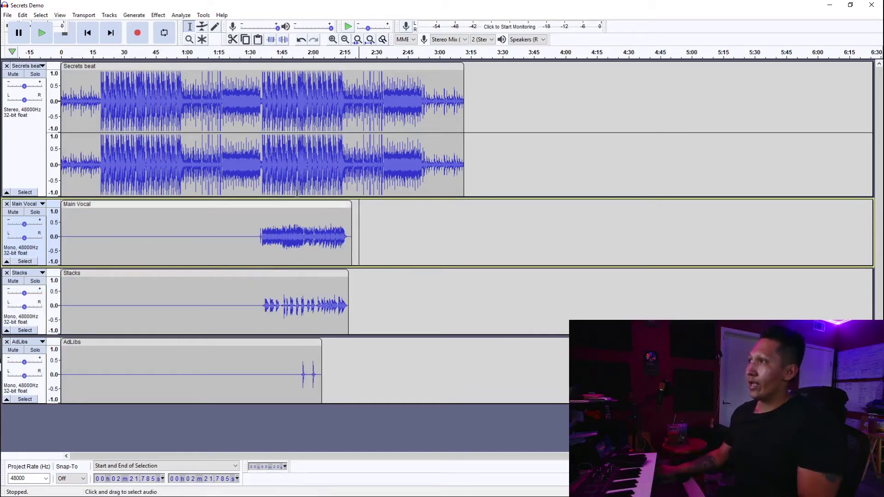
pyautogui.click(279, 78)
pyautogui.press('space')
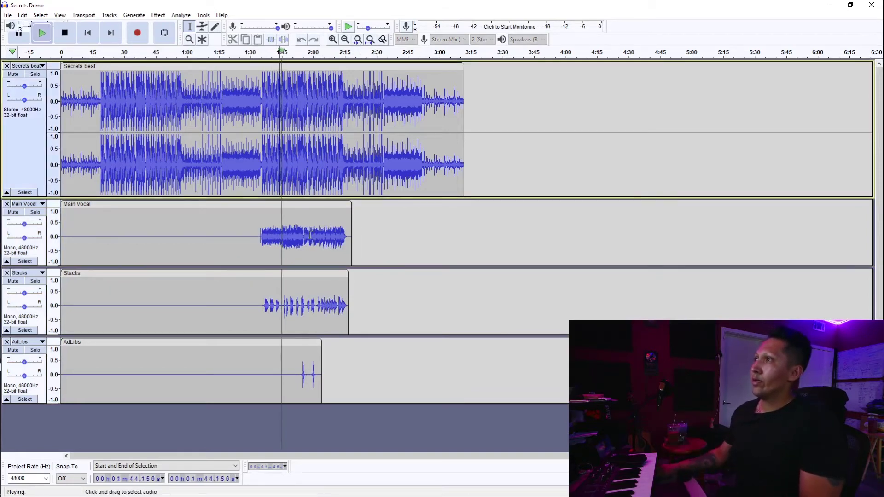
pyautogui.press('space')
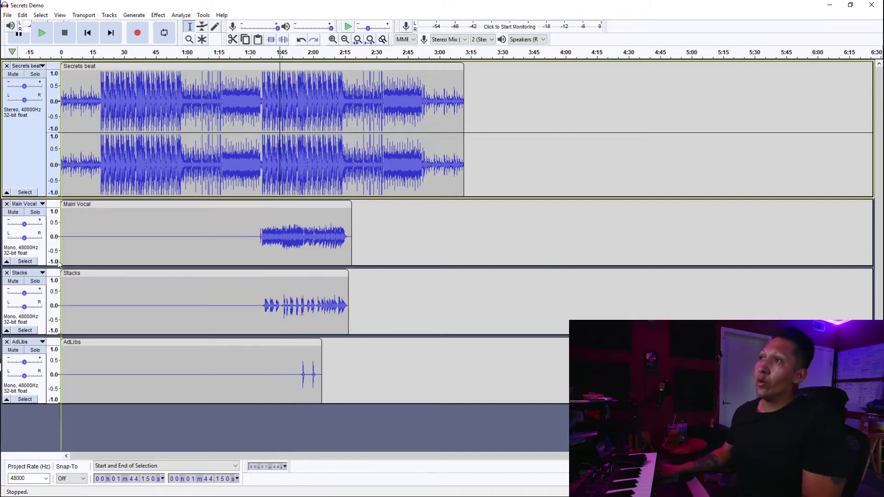
# Open the Export Multiple dialog from the File menu
pyautogui.click(7, 17)
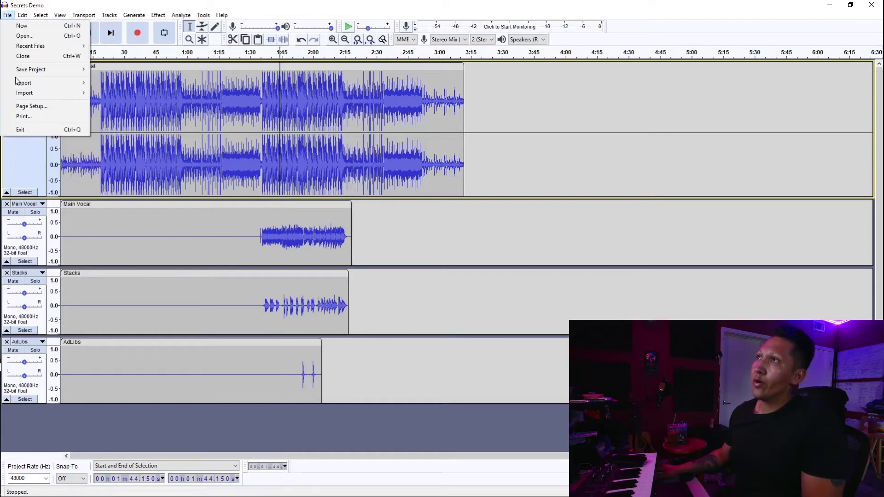
pyautogui.moveTo(17, 83)
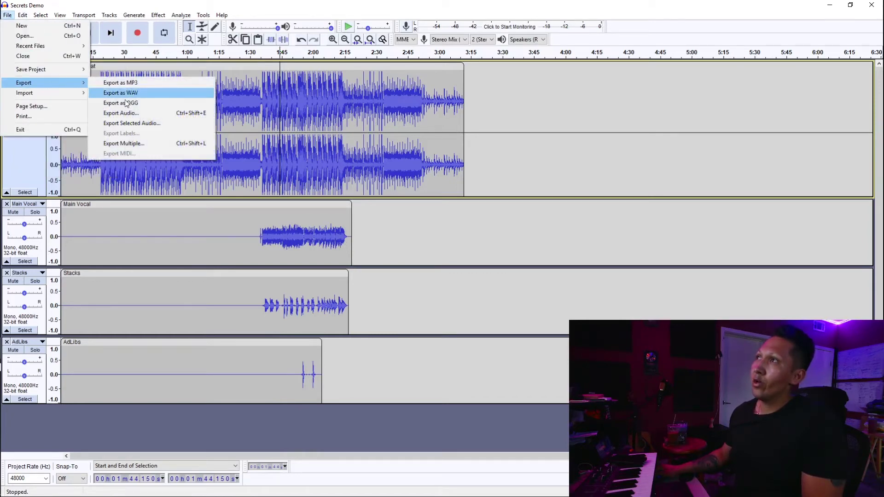
pyautogui.click(139, 143)
# Try Signed 24-bit PCM, revert the WAV encoding to 32-bit float, and cancel Export Multiple
pyautogui.click(421, 226)
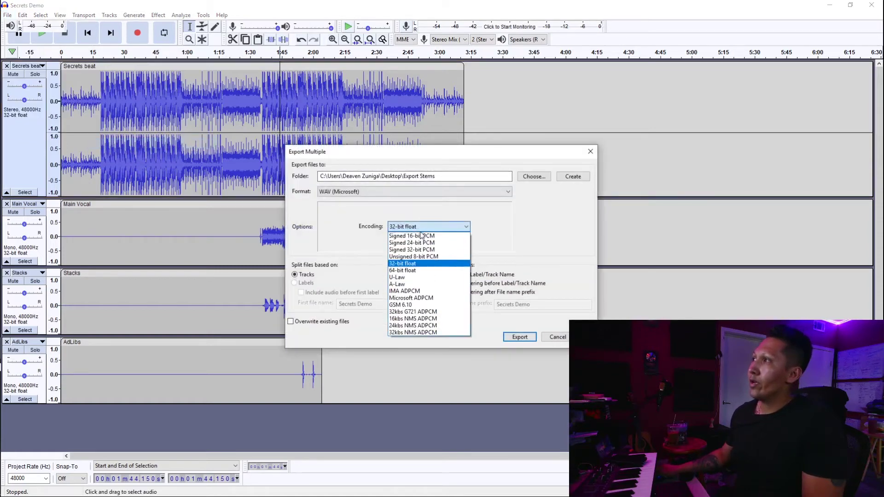
pyautogui.click(416, 243)
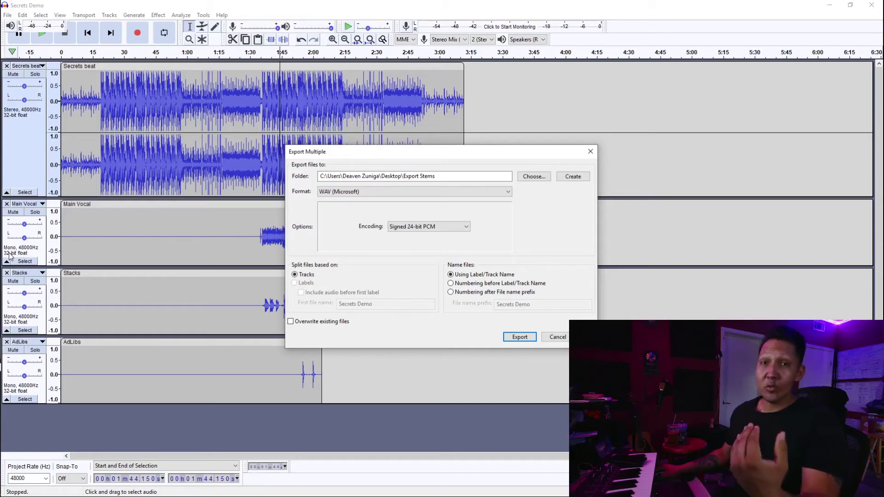
pyautogui.click(415, 225)
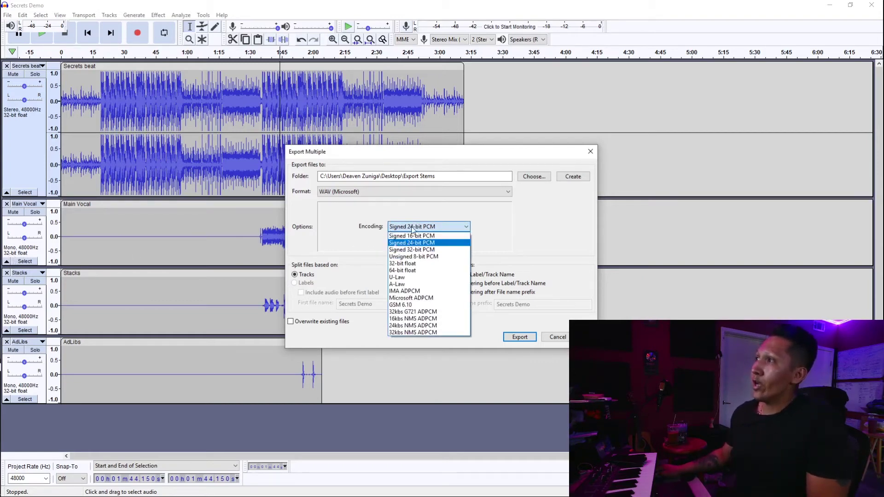
pyautogui.click(419, 264)
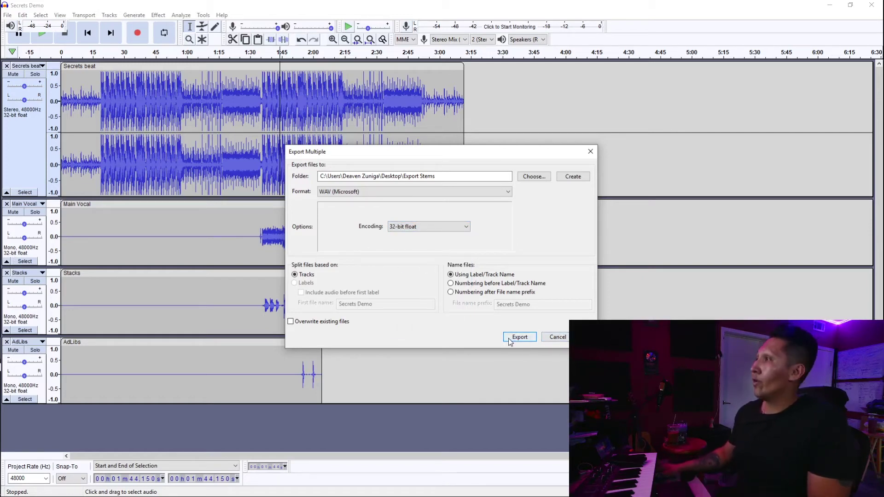
pyautogui.click(558, 340)
pyautogui.click(27, 204)
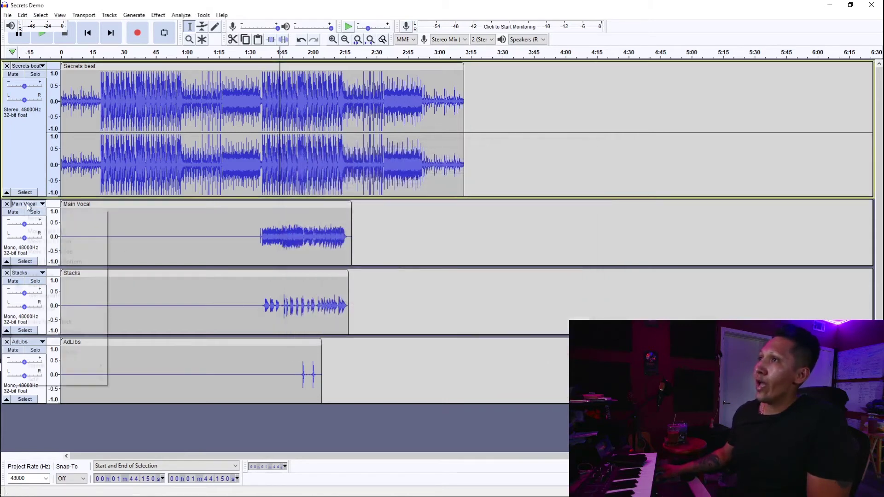
pyautogui.click(65, 223)
pyautogui.write('vox')
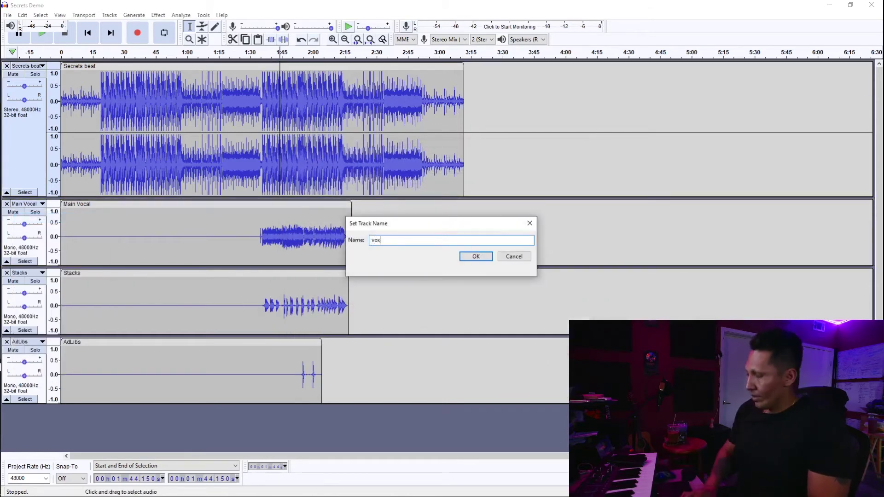
pyautogui.click(474, 258)
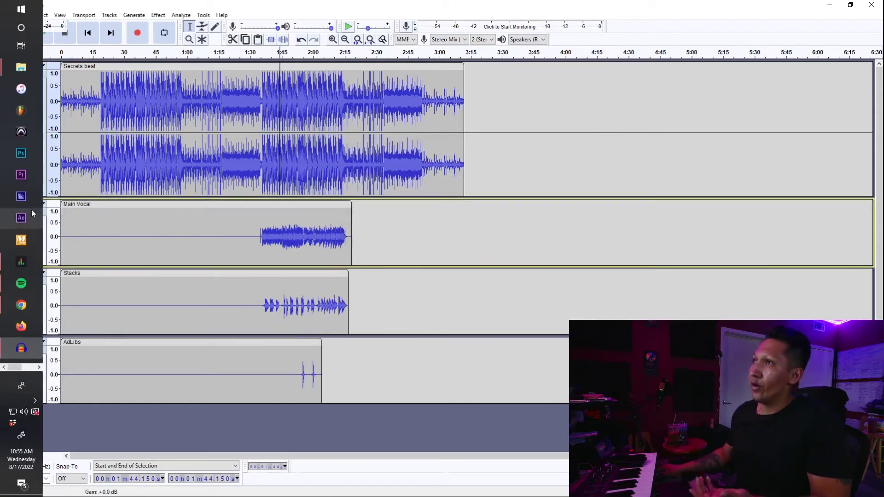
pyautogui.click(35, 205)
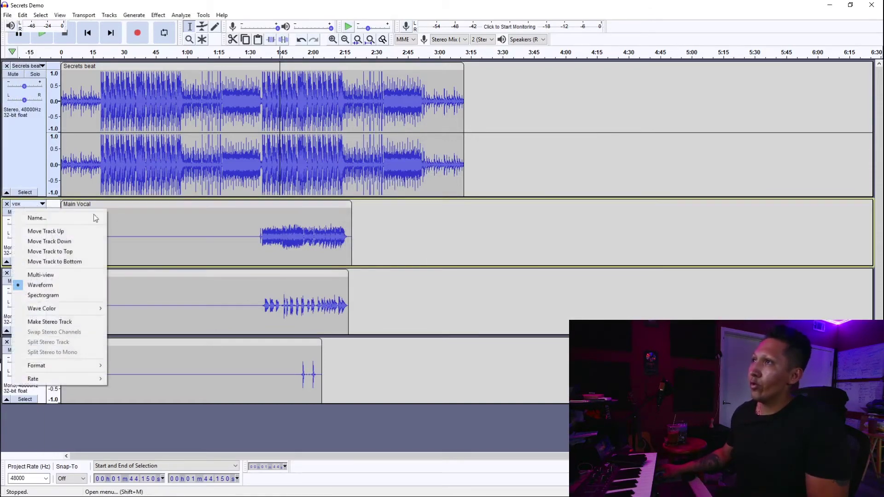
pyautogui.click(60, 215)
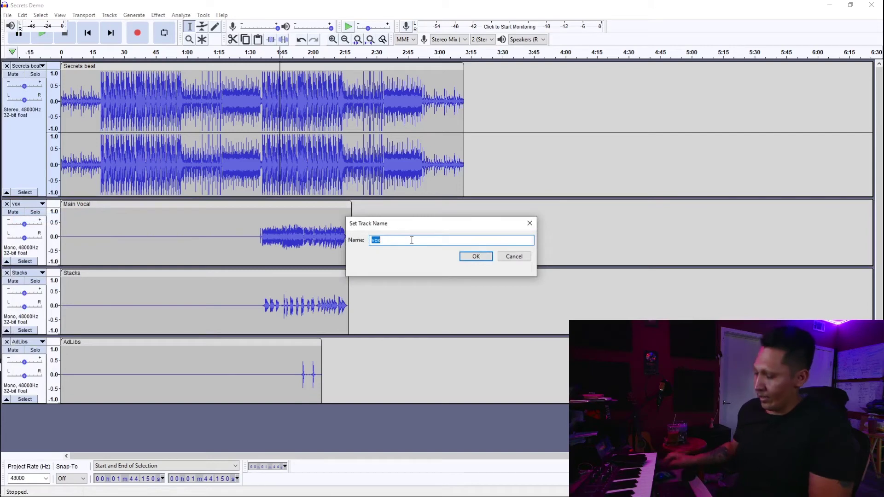
pyautogui.write('Main Vocal')
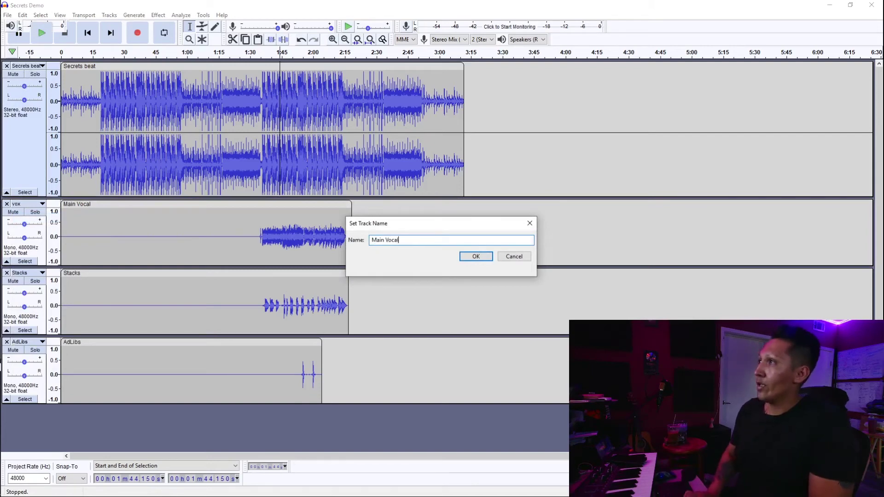
pyautogui.press('Return')
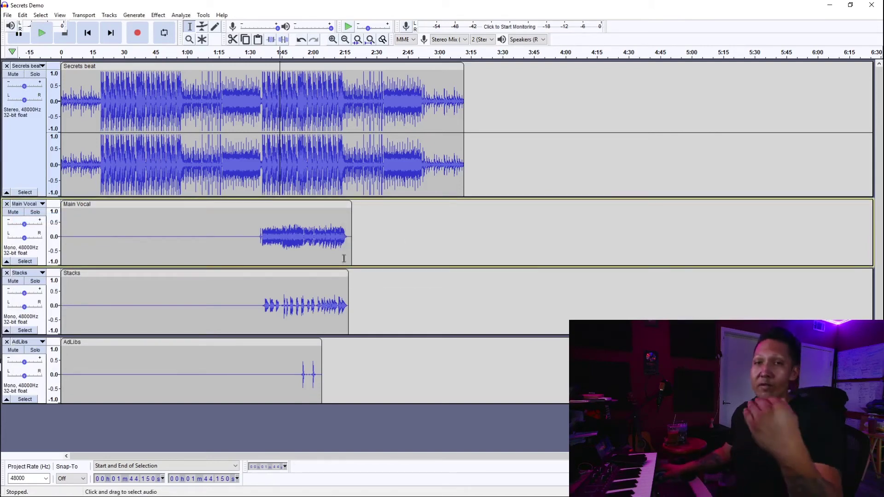
pyautogui.click(417, 237)
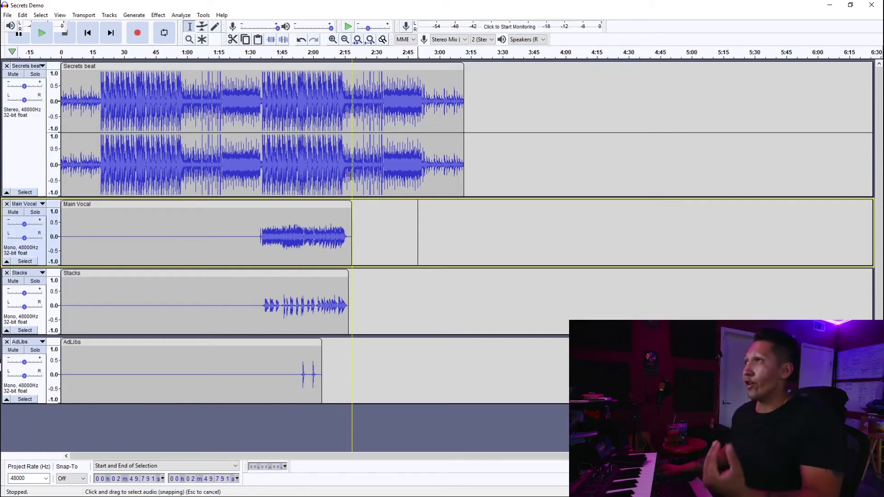
# In Export Multiple, set the destination to a new Desktop folder named 'Stems New 1'
pyautogui.click(7, 14)
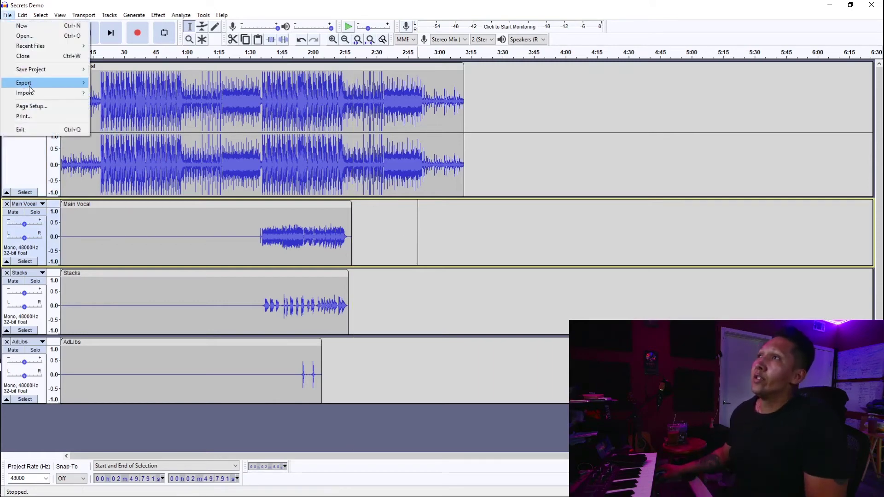
pyautogui.moveTo(55, 83)
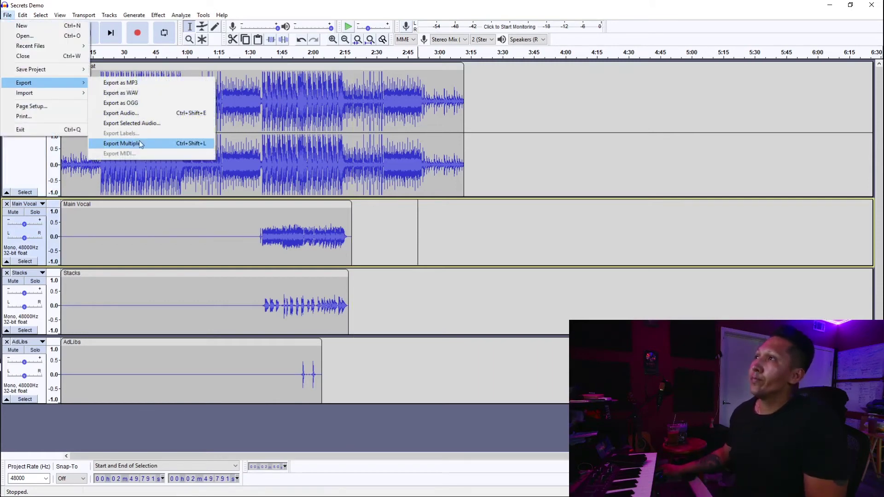
pyautogui.click(141, 144)
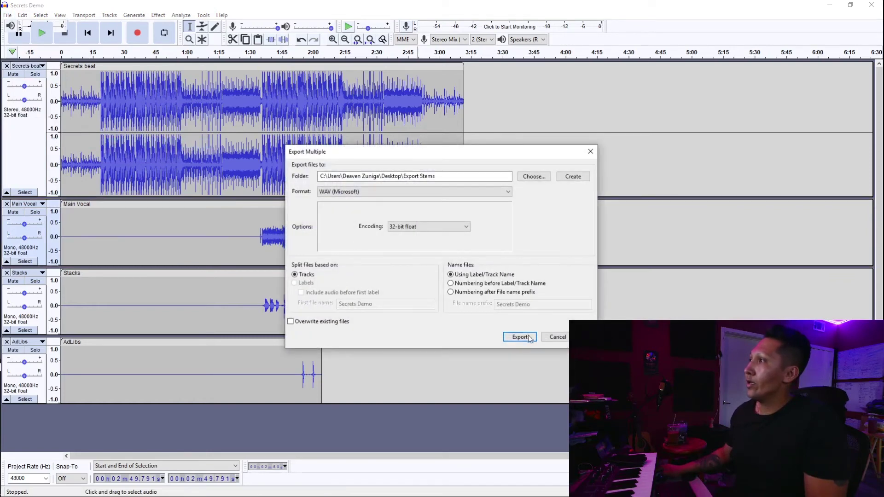
pyautogui.click(533, 177)
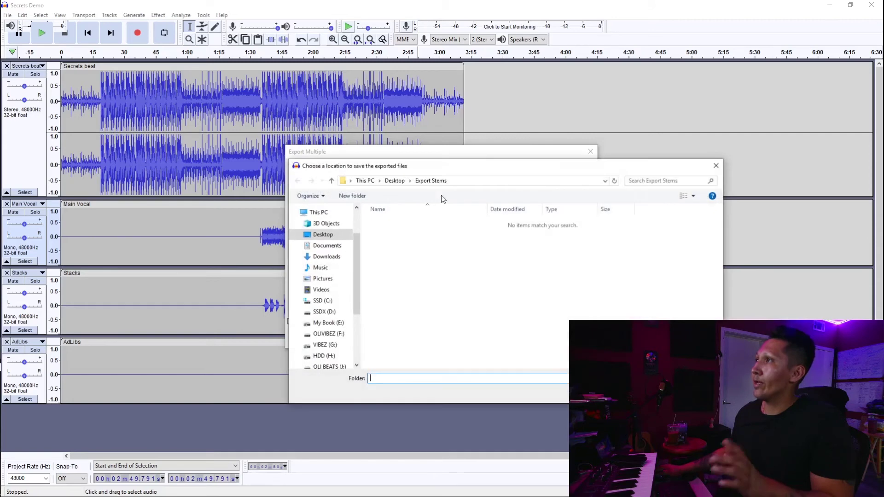
pyautogui.click(324, 235)
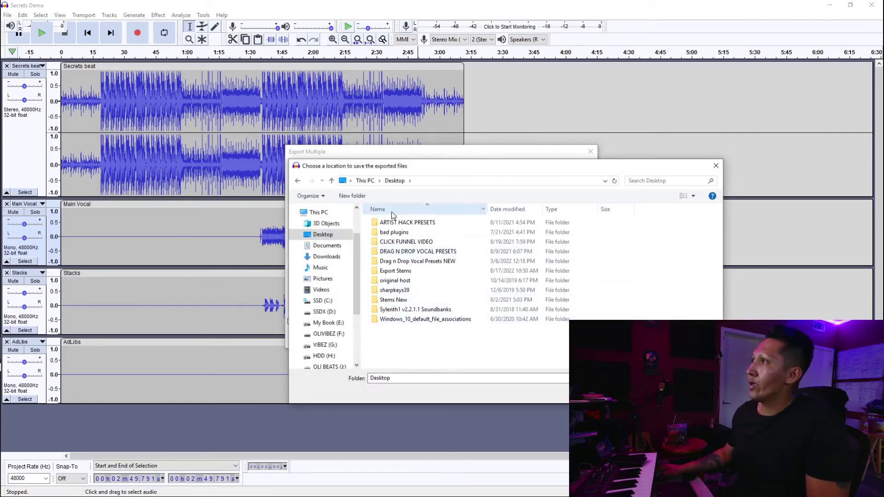
pyautogui.click(353, 196)
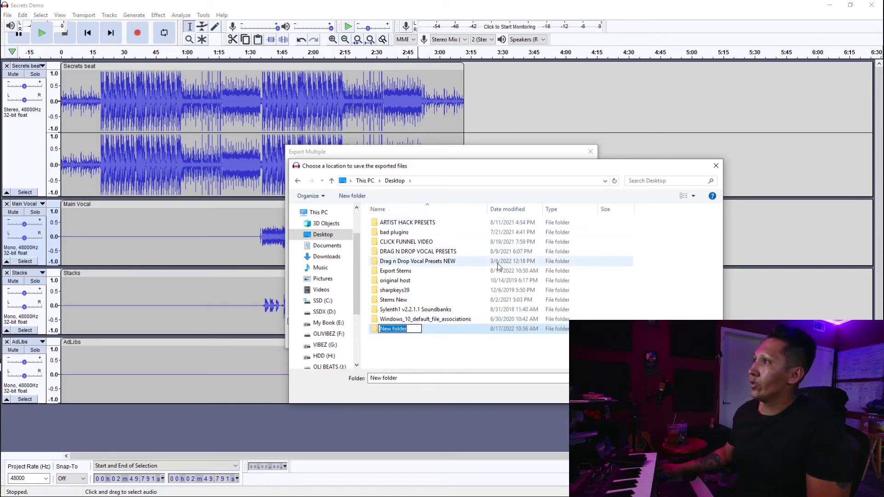
pyautogui.write('Stems New 1')
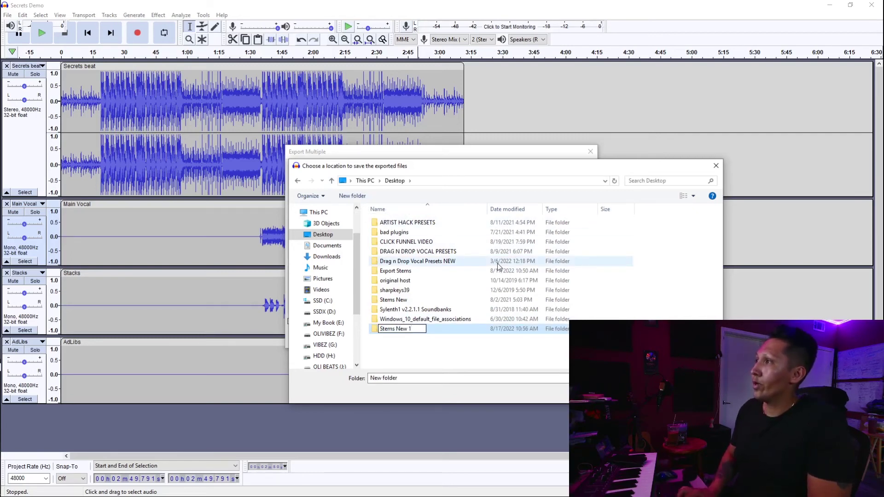
pyautogui.press('Return')
pyautogui.doubleClick(405, 328)
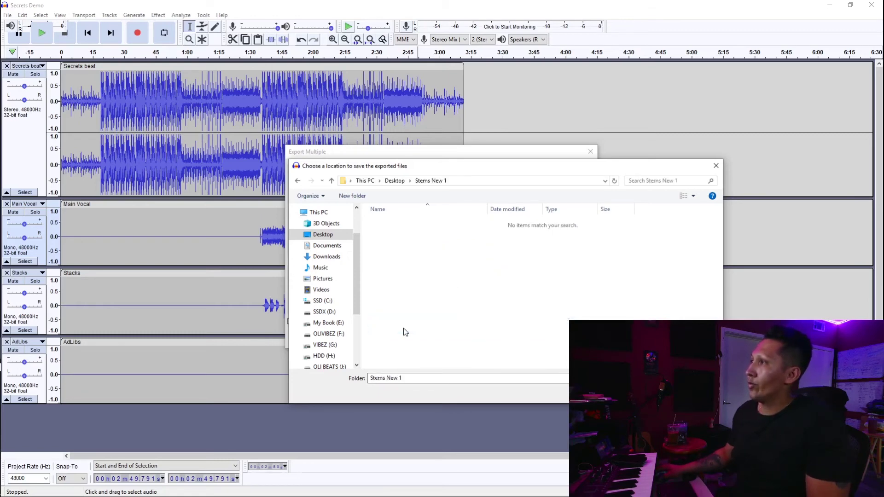
pyautogui.press('Return')
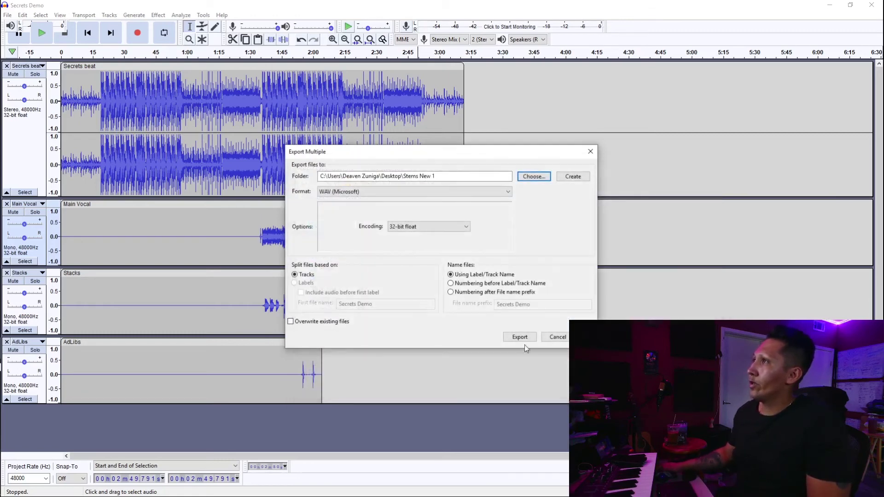
# Export the four stems, accepting each track's metadata and the success summary
pyautogui.click(520, 337)
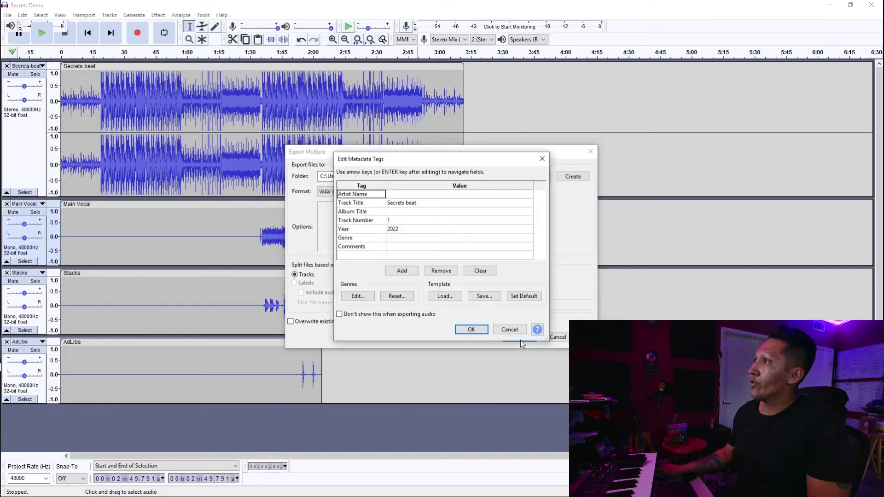
pyautogui.click(469, 328)
pyautogui.click(470, 329)
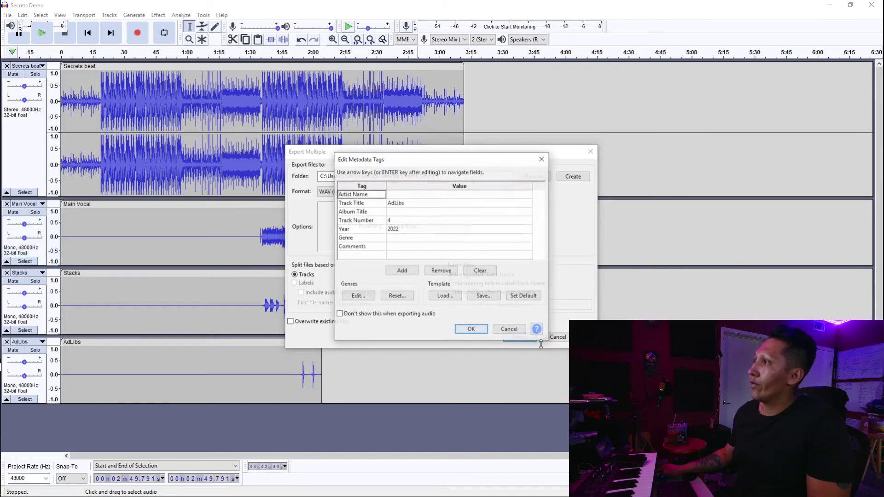
pyautogui.click(475, 332)
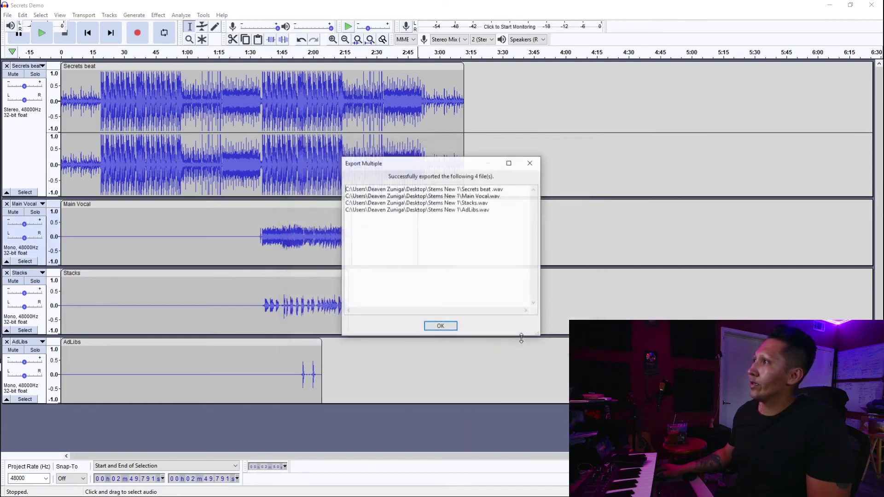
pyautogui.click(441, 325)
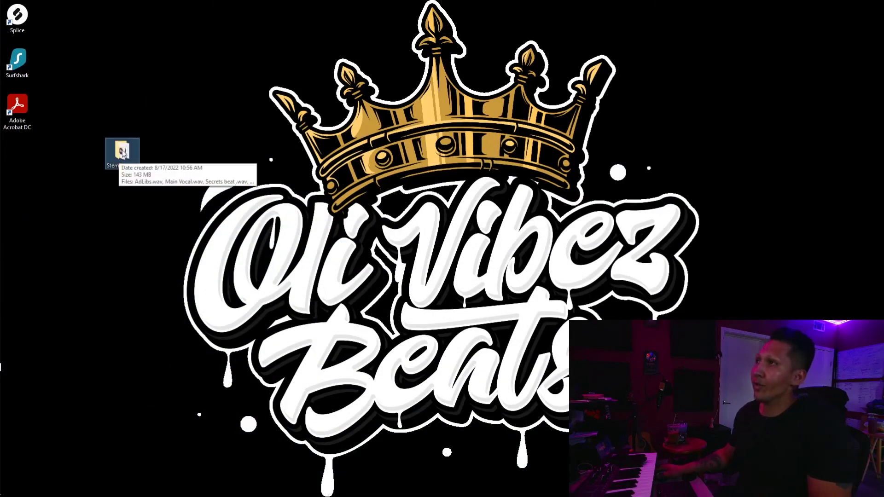
# Open the Stems New 1 folder to check the four exported WAV files
pyautogui.doubleClick(122, 152)
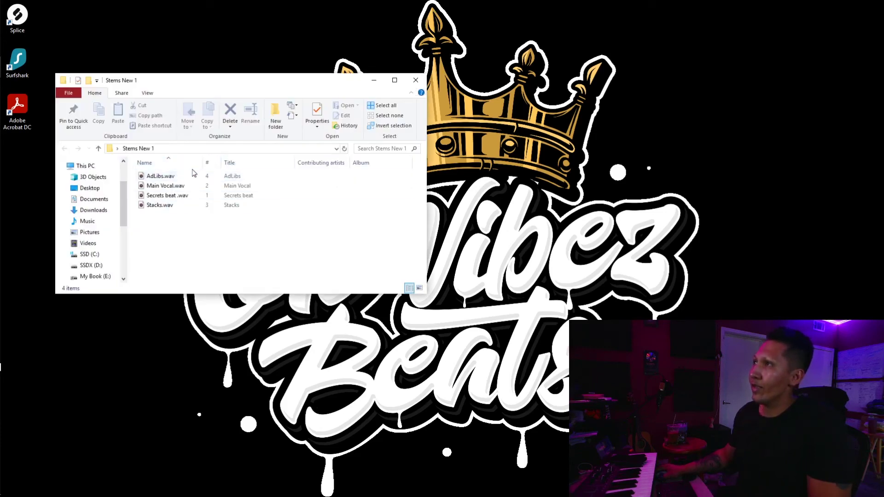